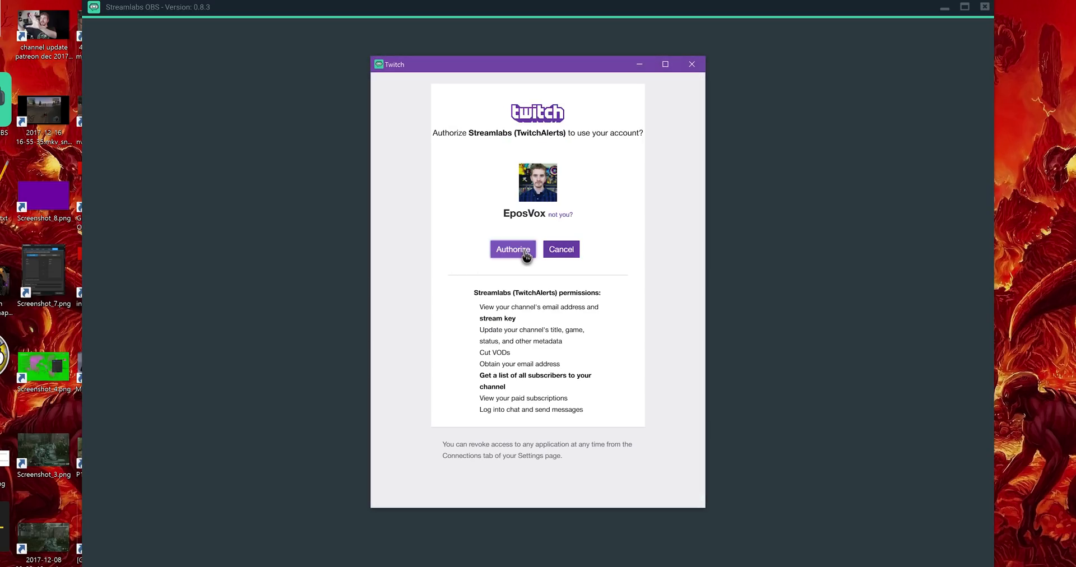
# Step: Authorize the Twitch account and import scenes and settings from the Twitch OBS profile
pyautogui.click(523, 252)
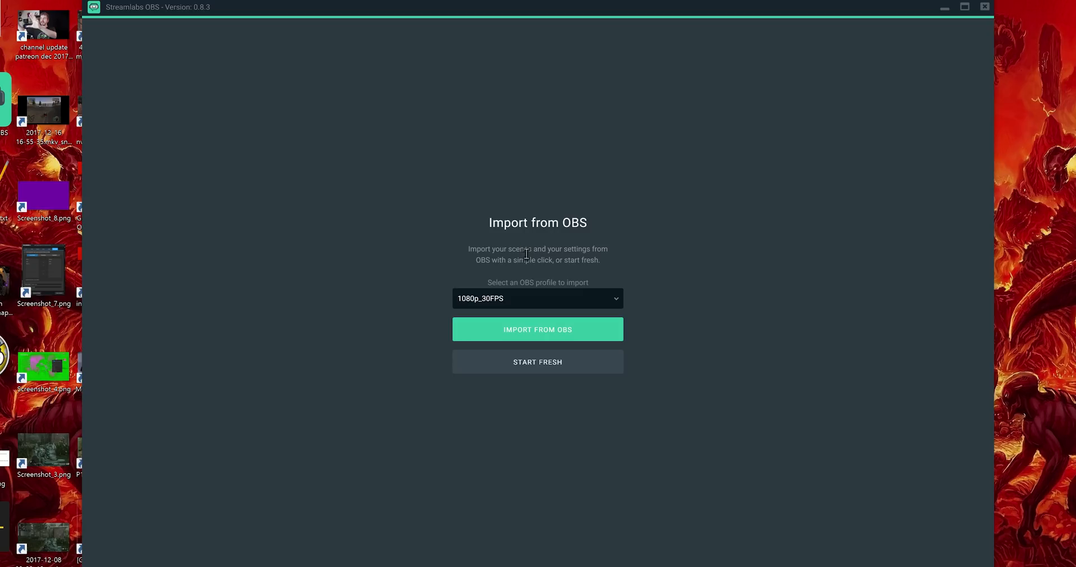
pyautogui.click(616, 303)
pyautogui.scroll(-2, 639, 360)
pyautogui.scroll(-1, 639, 363)
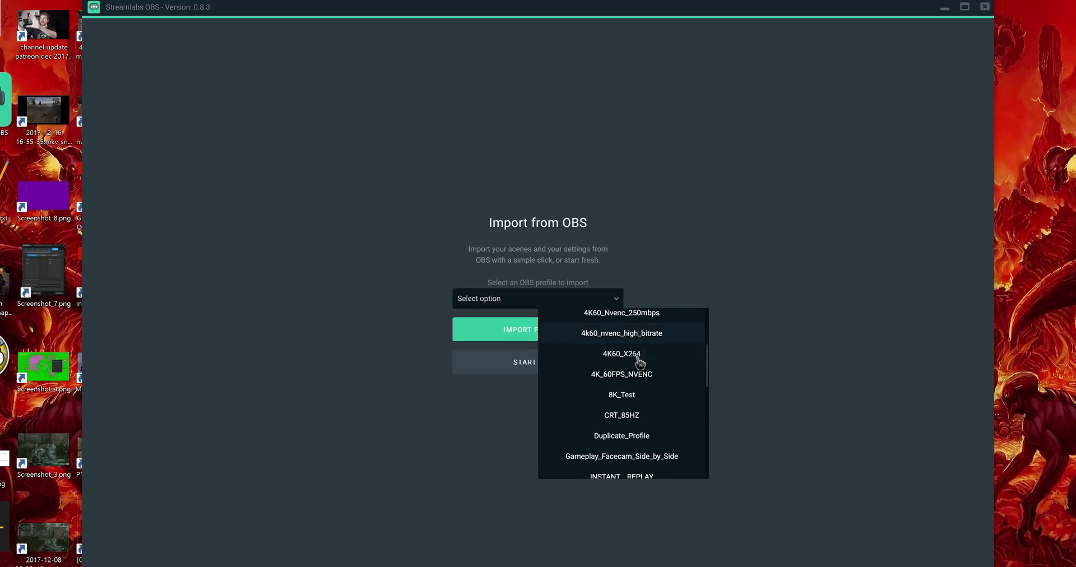
pyautogui.scroll(-2, 640, 364)
pyautogui.scroll(-2, 639, 362)
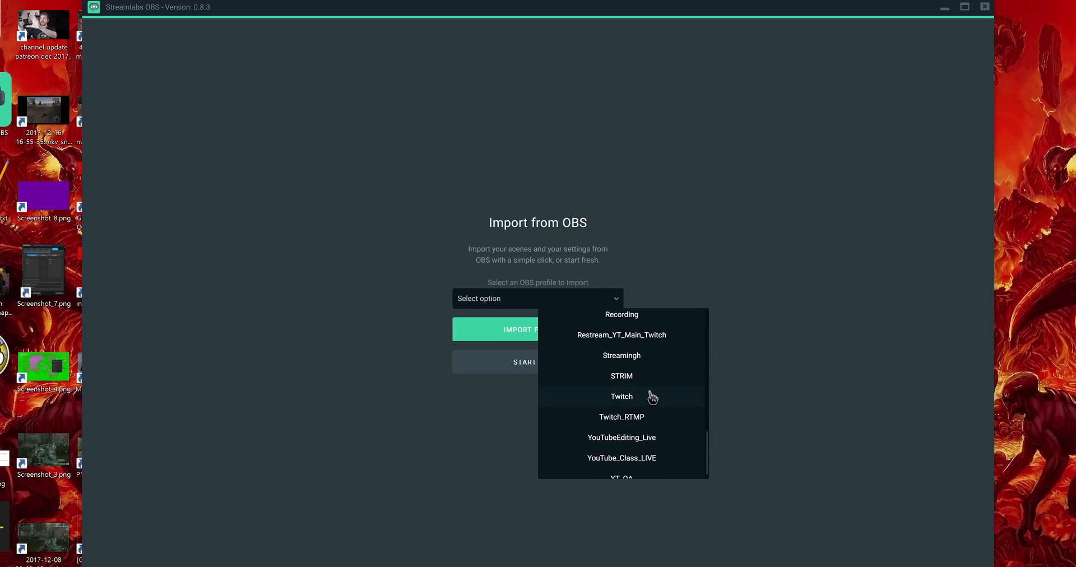
pyautogui.click(652, 398)
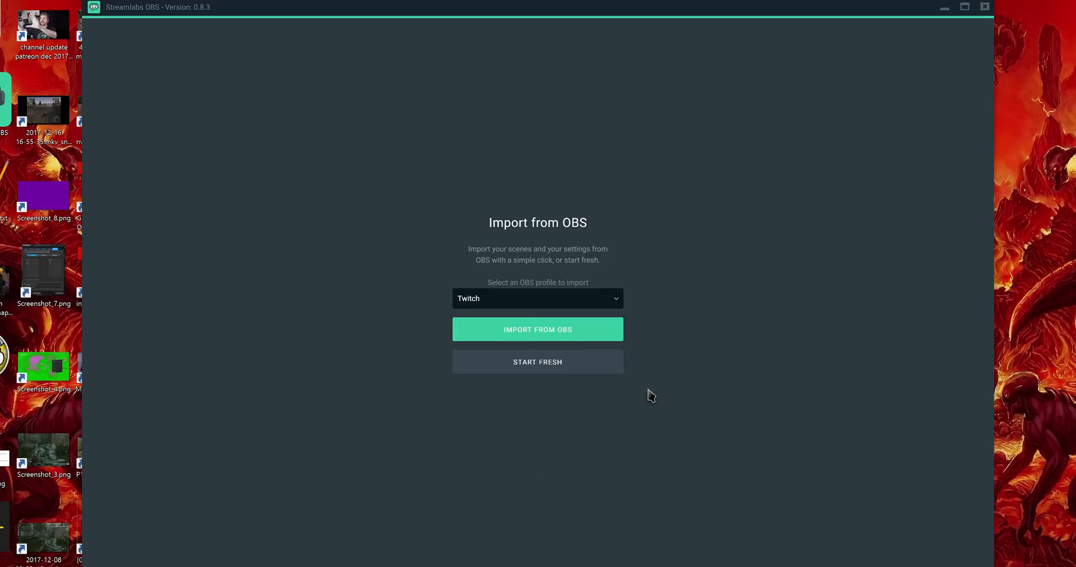
pyautogui.click(597, 337)
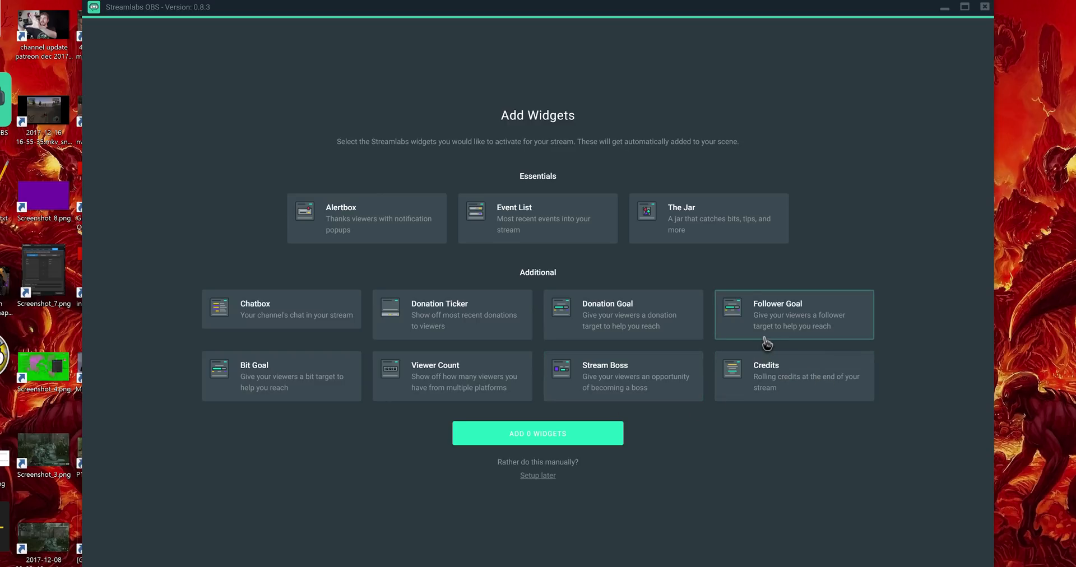
# Step: Select the Alertbox and Chatbox widgets, add both, and bring up the Add Source list
pyautogui.click(395, 238)
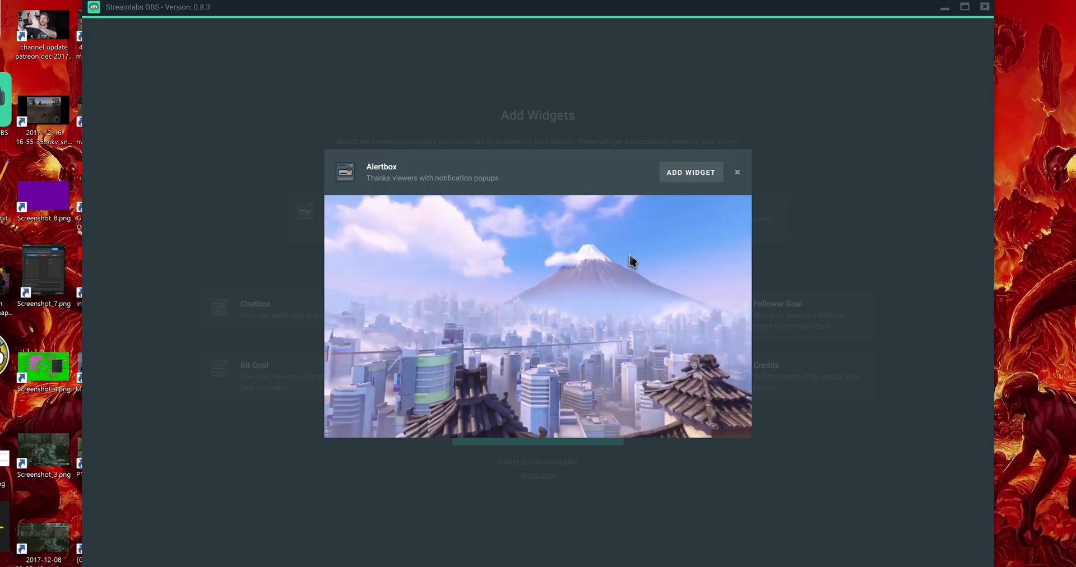
pyautogui.click(689, 173)
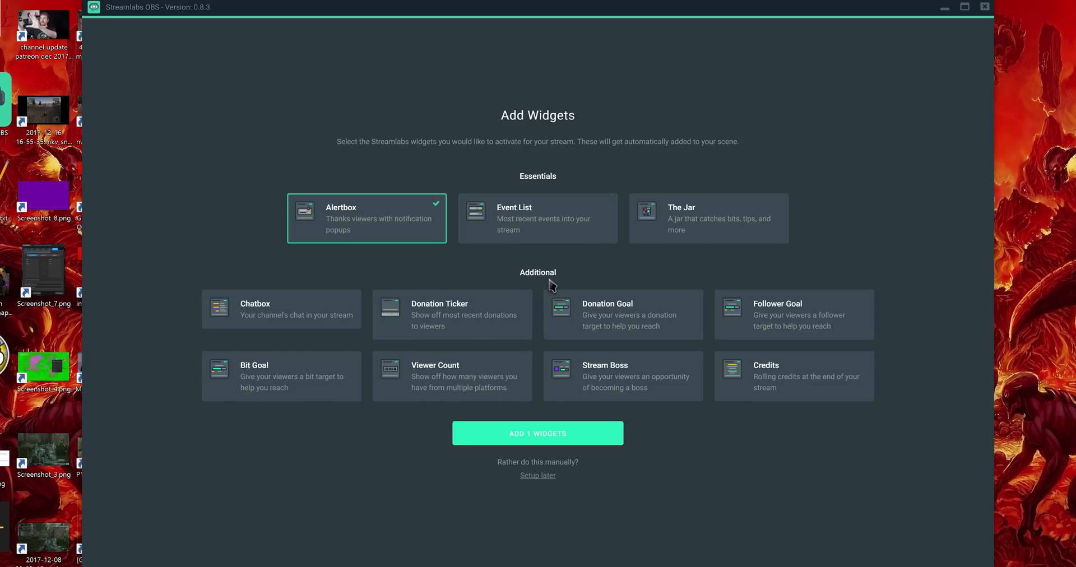
pyautogui.click(334, 313)
pyautogui.click(693, 177)
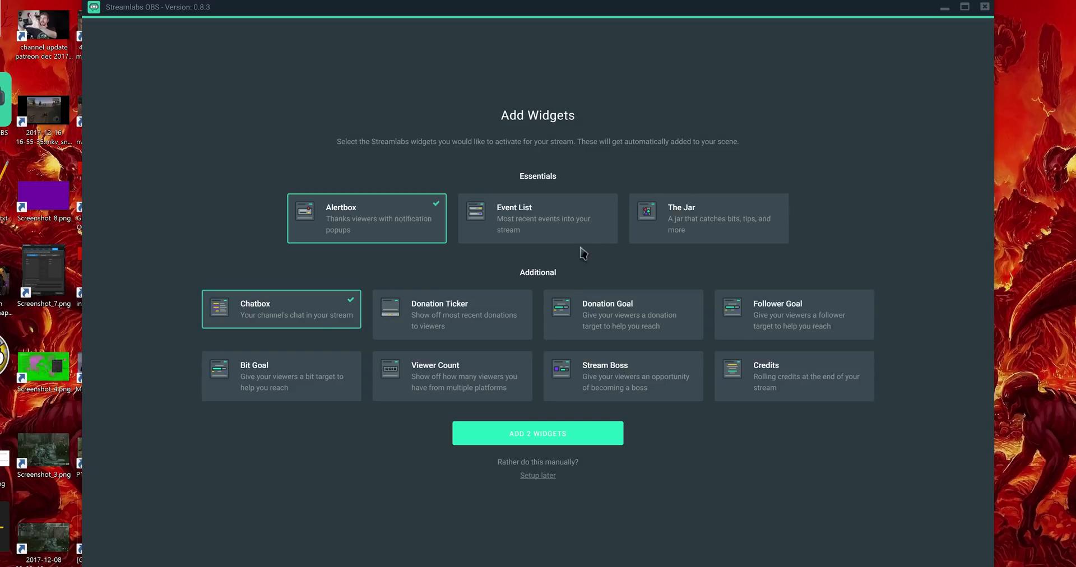
pyautogui.click(568, 437)
pyautogui.click(642, 416)
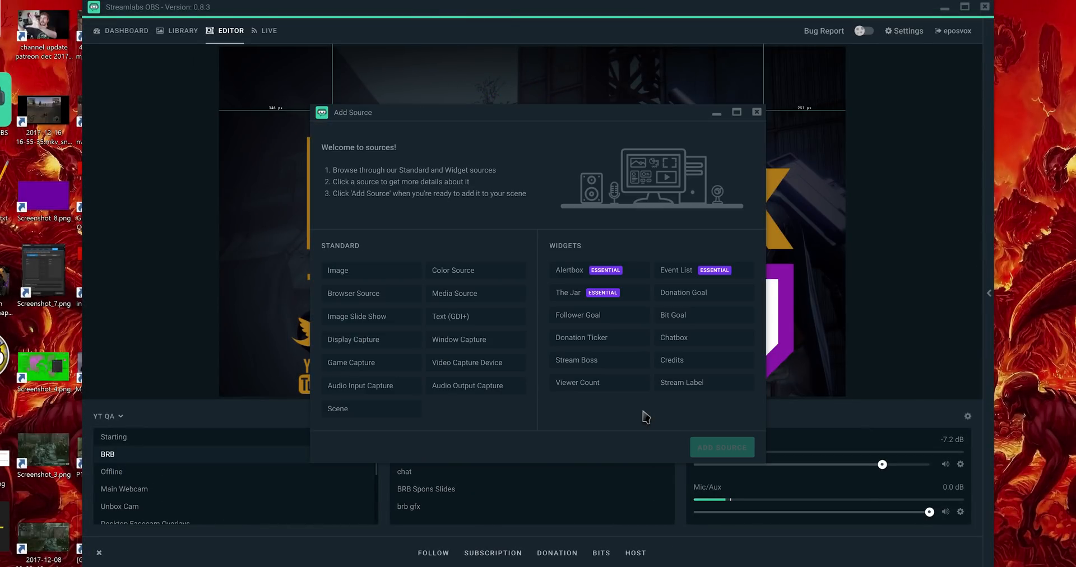
# Step: Add a Donation Ticker source to the BRB scene with its default name and properties
pyautogui.click(614, 345)
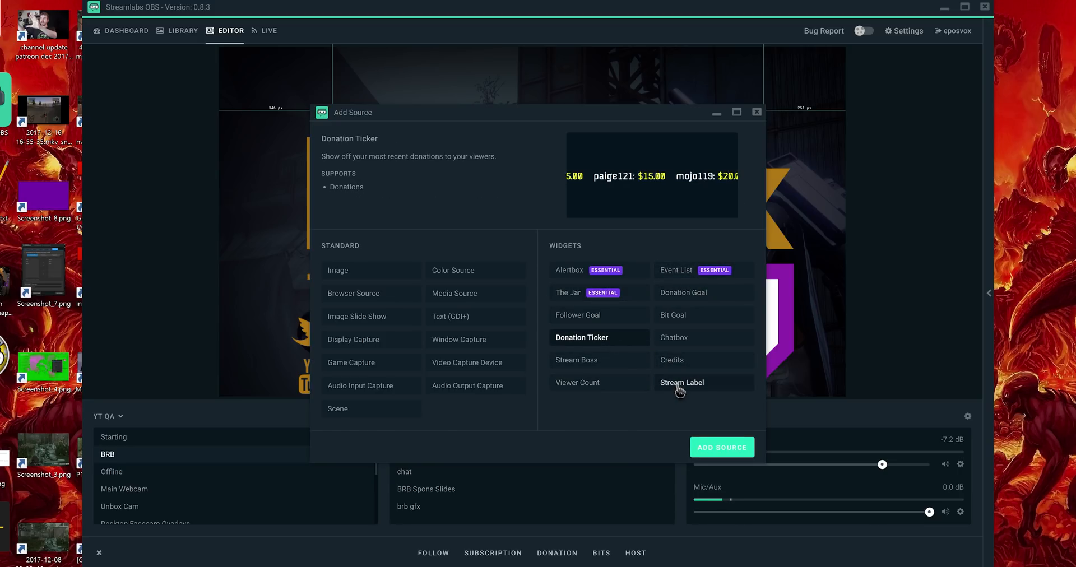
pyautogui.click(709, 443)
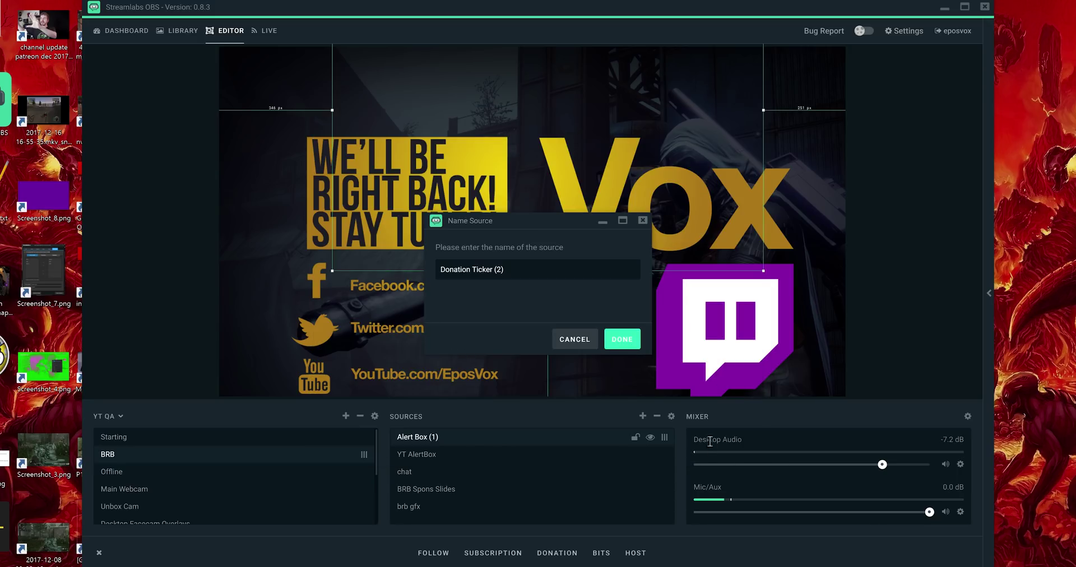
pyautogui.click(623, 341)
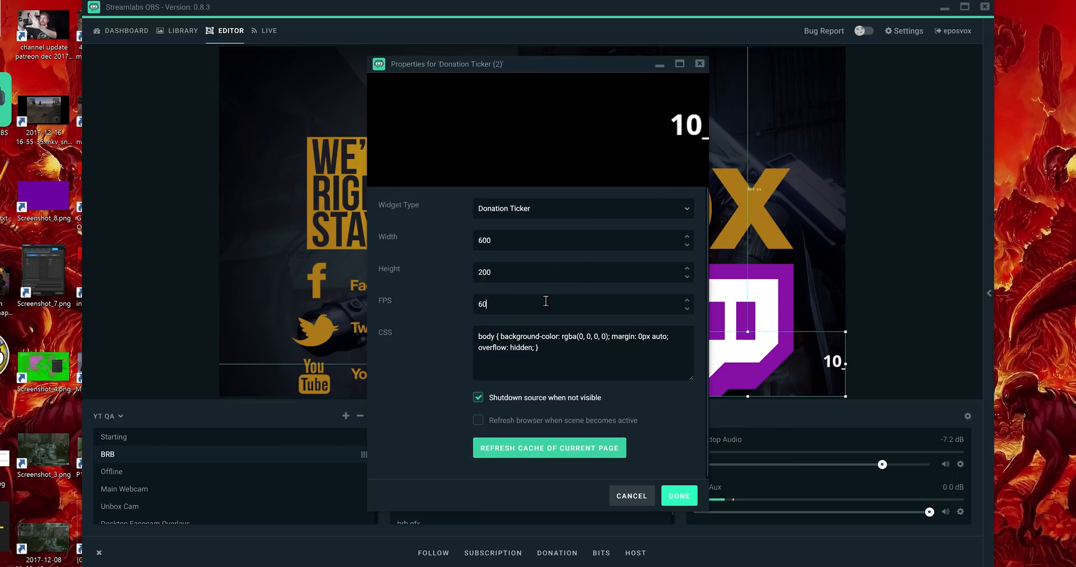
pyautogui.click(679, 497)
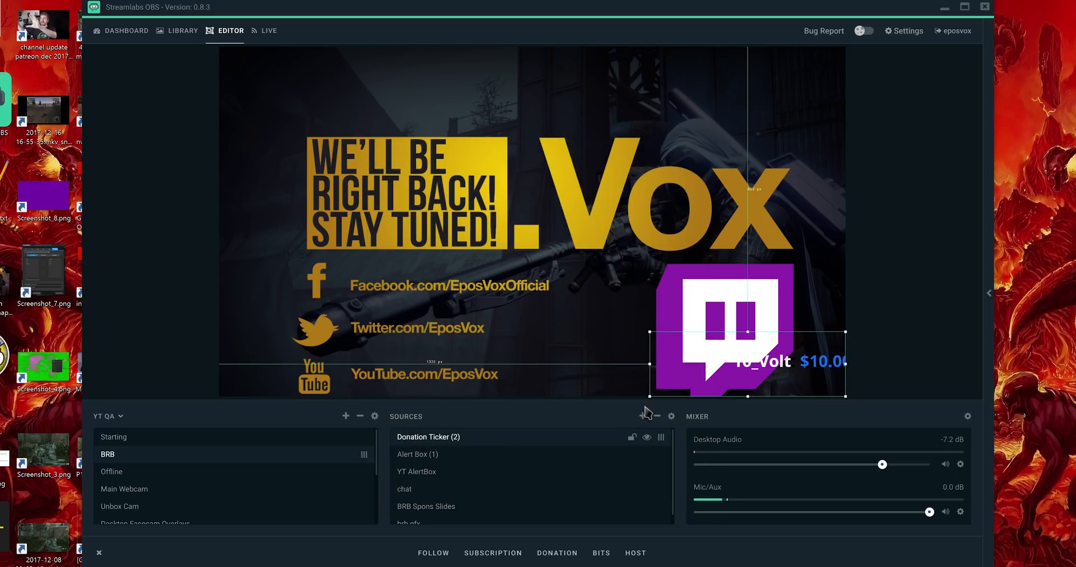
# Step: Enlarge the ticker on the canvas and move it toward the bottom edge
pyautogui.moveTo(650, 362)
pyautogui.mouseDown()
pyautogui.moveTo(454, 416)
pyautogui.moveTo(479, 372)
pyautogui.mouseUp()
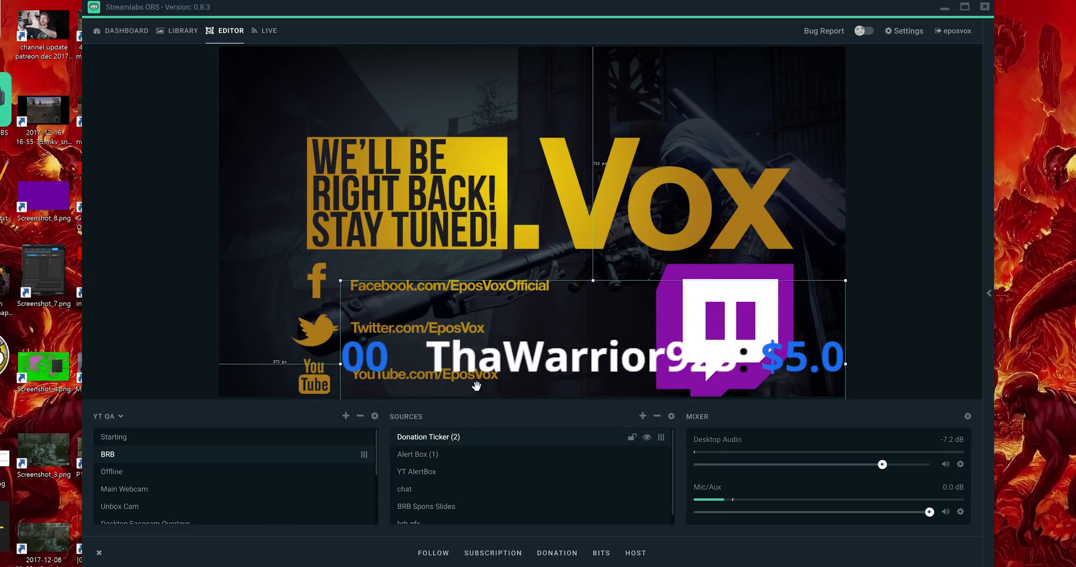
pyautogui.moveTo(479, 373); pyautogui.dragTo(440, 400)
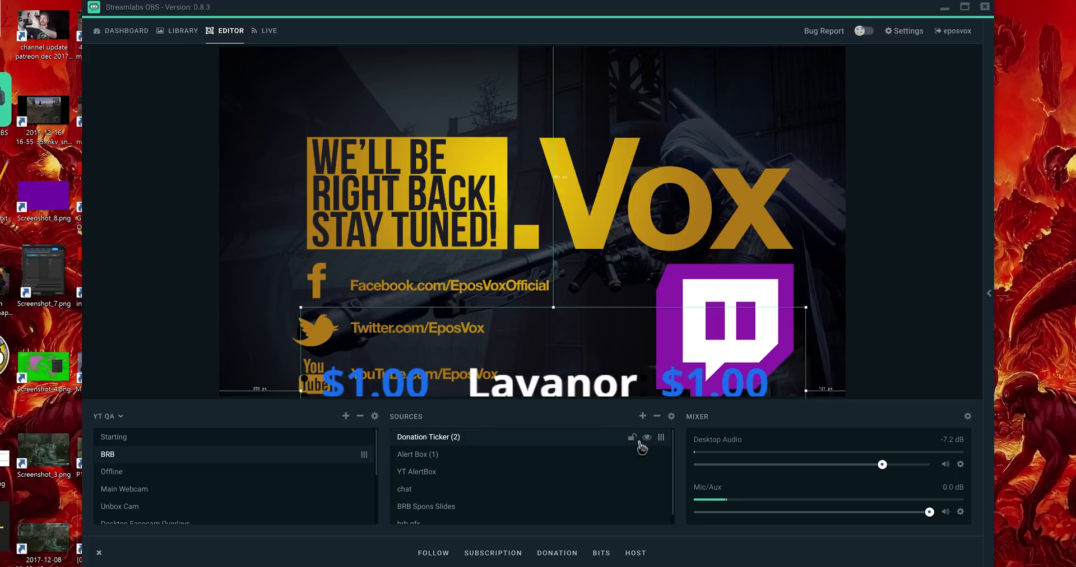
# Step: Set the Donation Ticker's width to 1280 in its properties
pyautogui.doubleClick(641, 438)
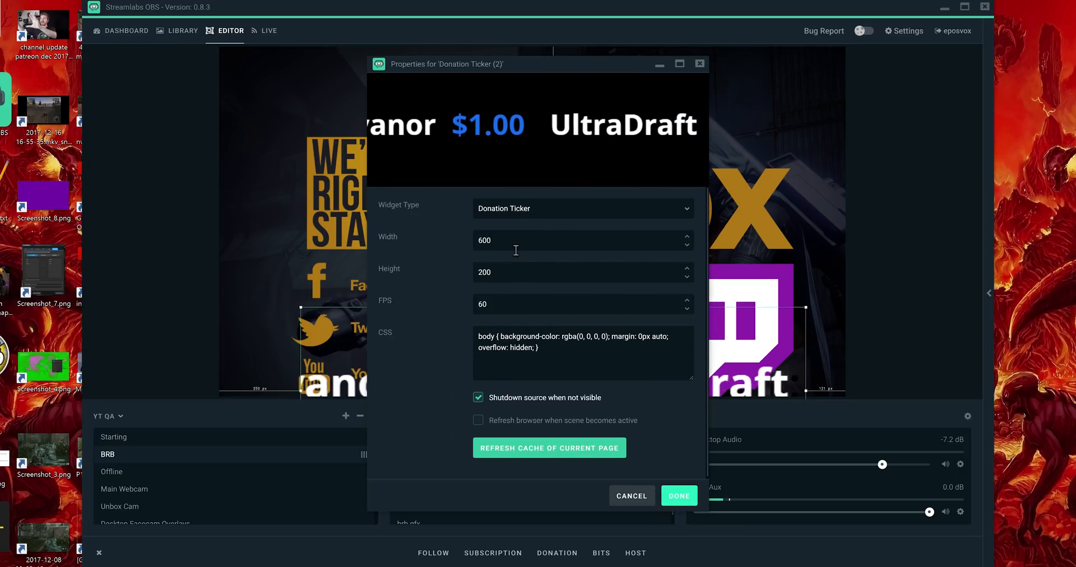
pyautogui.click(411, 239)
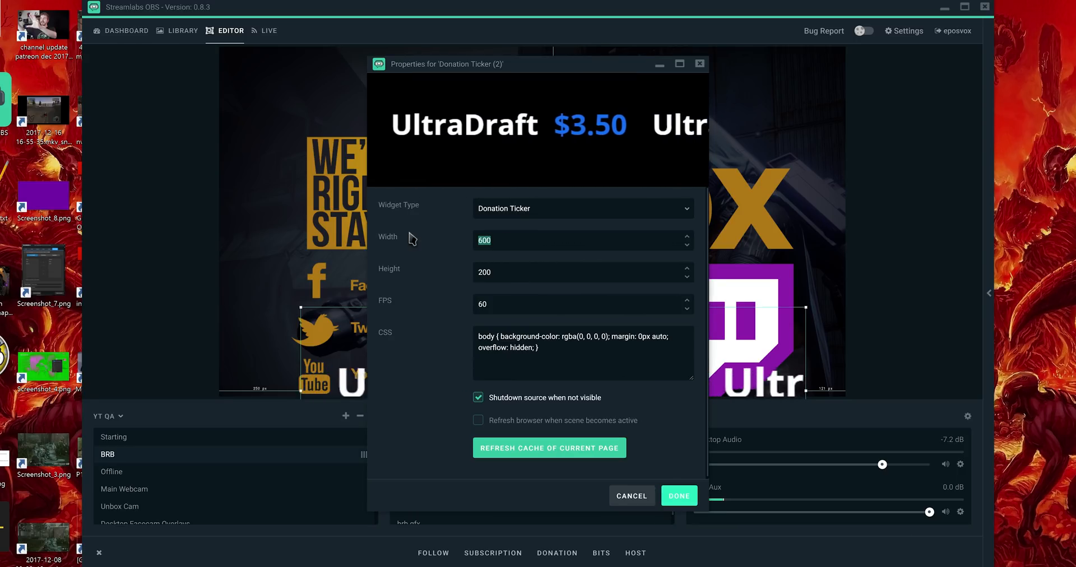
pyautogui.write('1920')
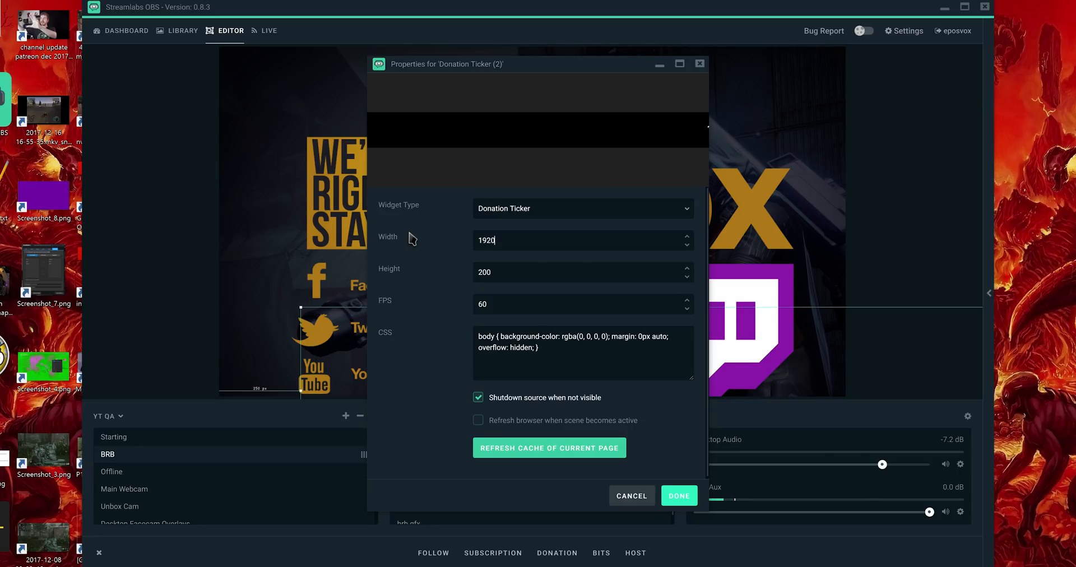
pyautogui.press('BackSpace')
pyautogui.press('BackSpace')
pyautogui.press('BackSpace')
pyautogui.write('1')
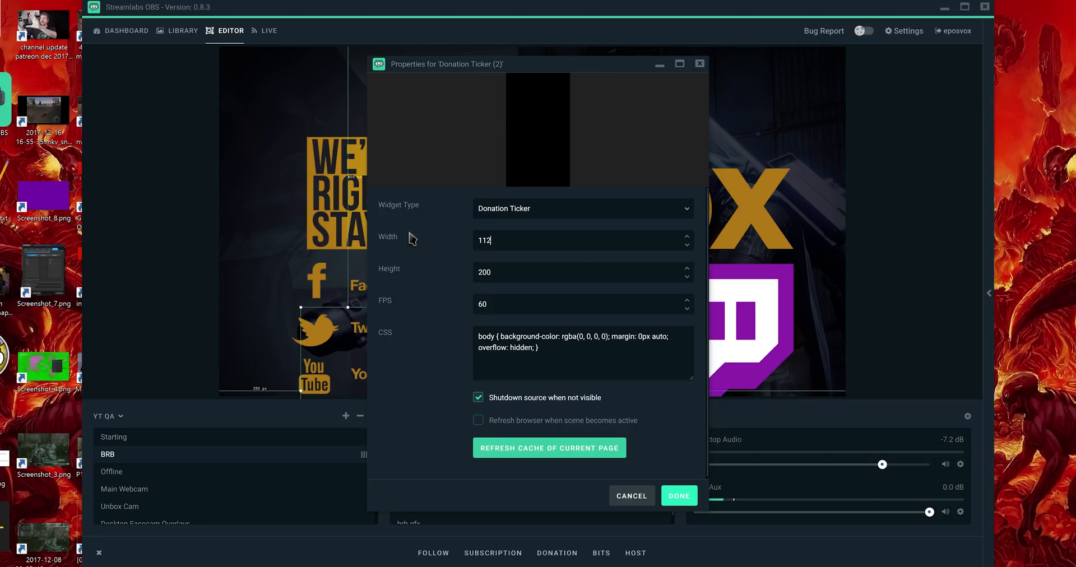
pyautogui.write('280')
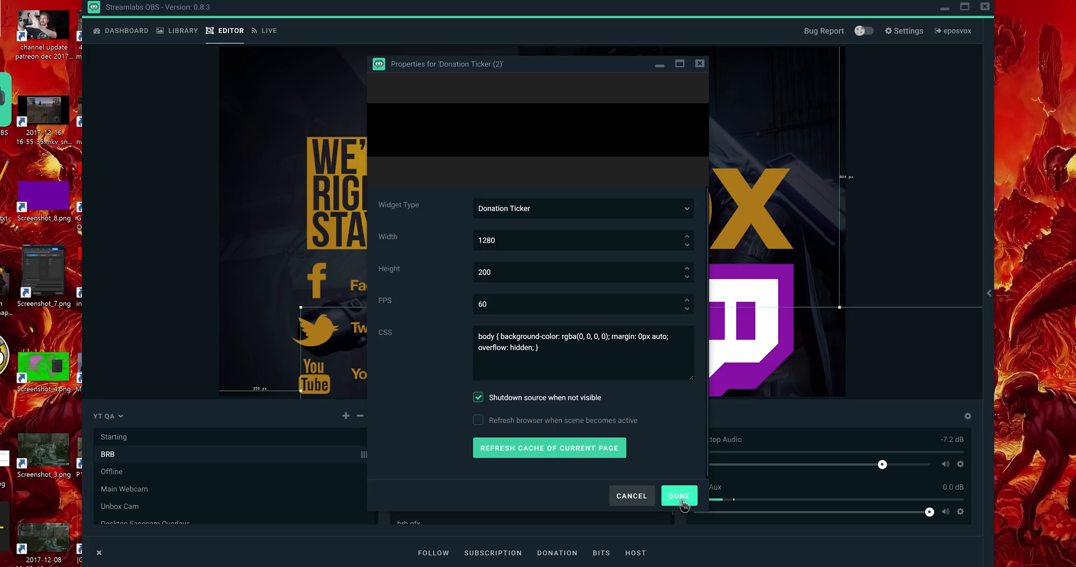
pyautogui.click(681, 497)
# Step: Select the Donation Ticker (2) source and reposition it higher on the canvas
pyautogui.click(807, 265)
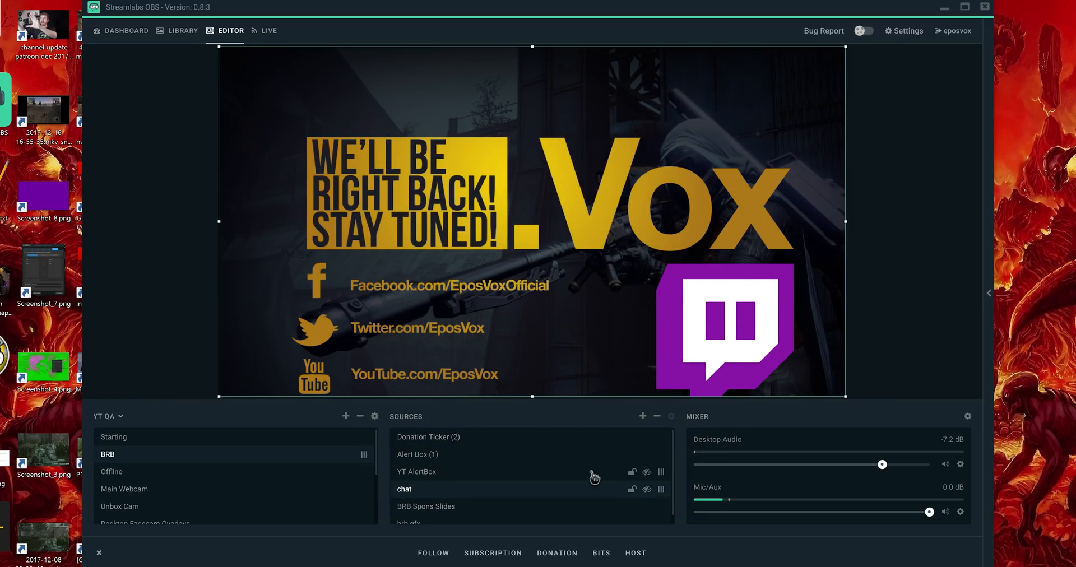
pyautogui.click(473, 440)
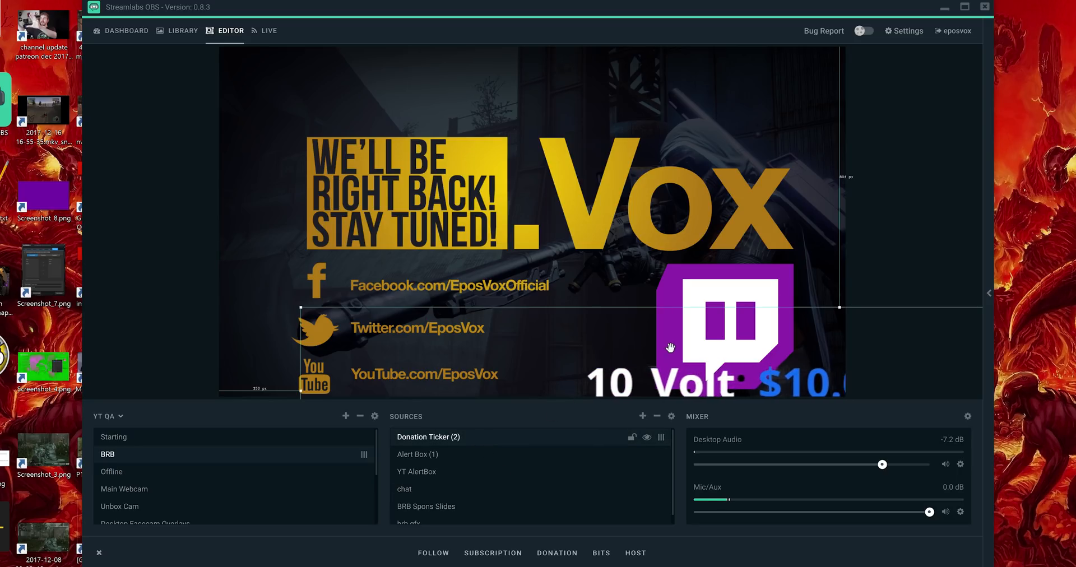
pyautogui.moveTo(569, 355)
pyautogui.mouseDown()
pyautogui.moveTo(566, 337)
pyautogui.moveTo(585, 322)
pyautogui.moveTo(819, 359)
pyautogui.moveTo(378, 294)
pyautogui.moveTo(365, 333)
pyautogui.mouseUp()
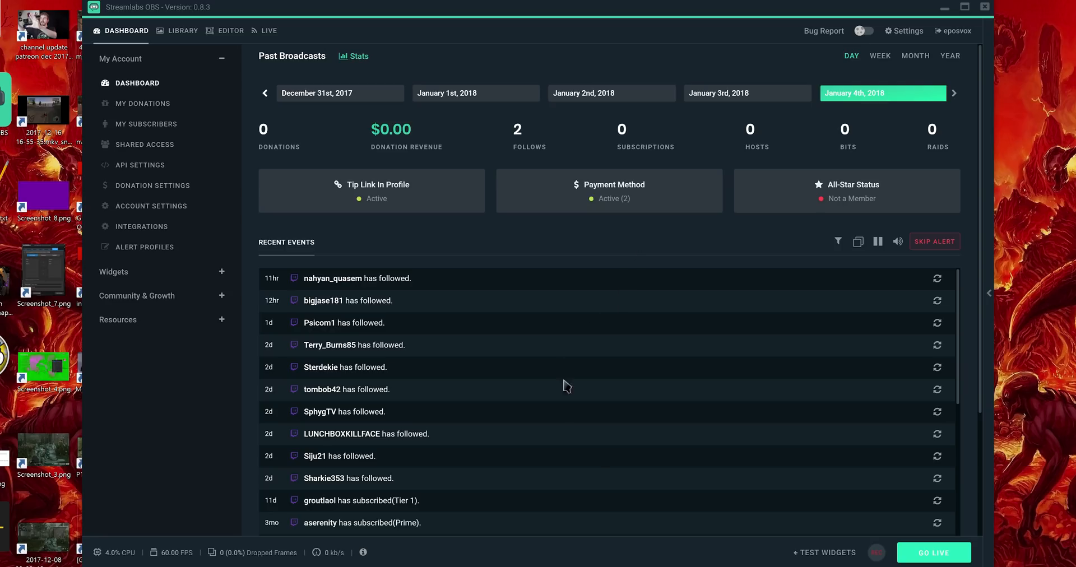
pyautogui.click(181, 33)
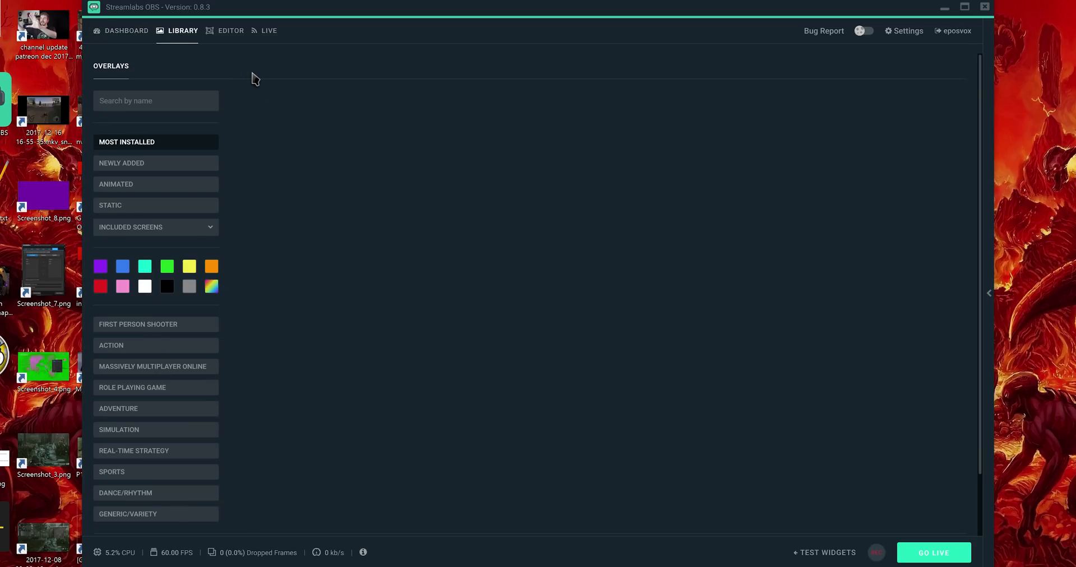
pyautogui.click(270, 35)
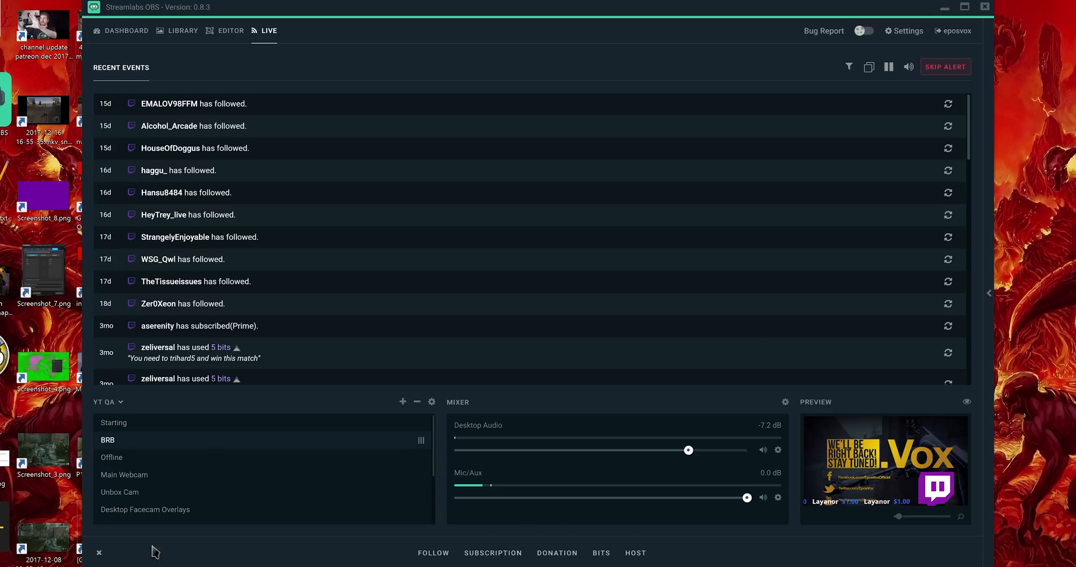
pyautogui.click(100, 554)
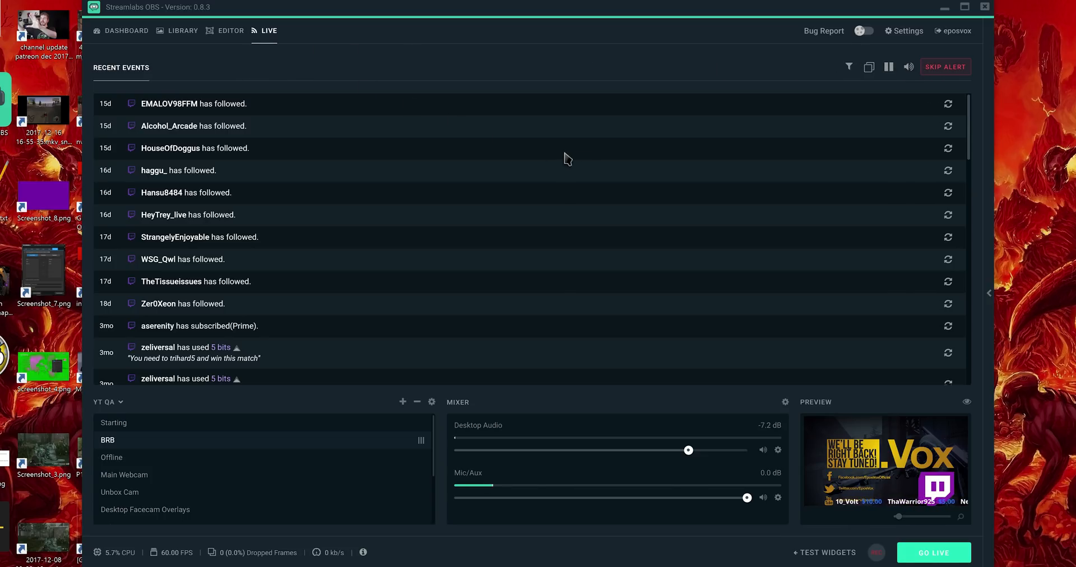
pyautogui.click(122, 32)
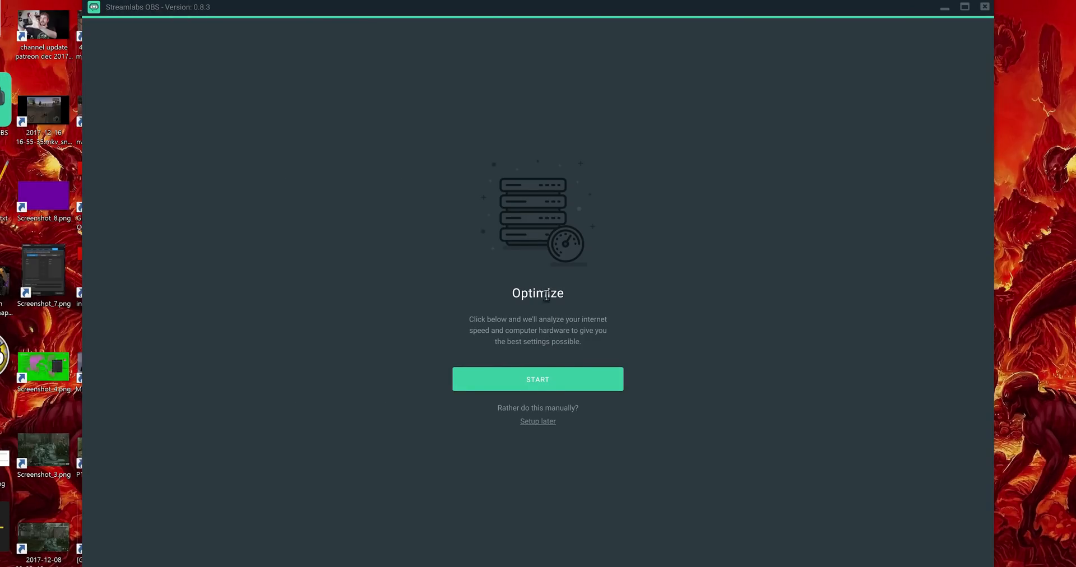
# Step: Run the automatic settings optimization to 100% and return to the editor
pyautogui.click(563, 384)
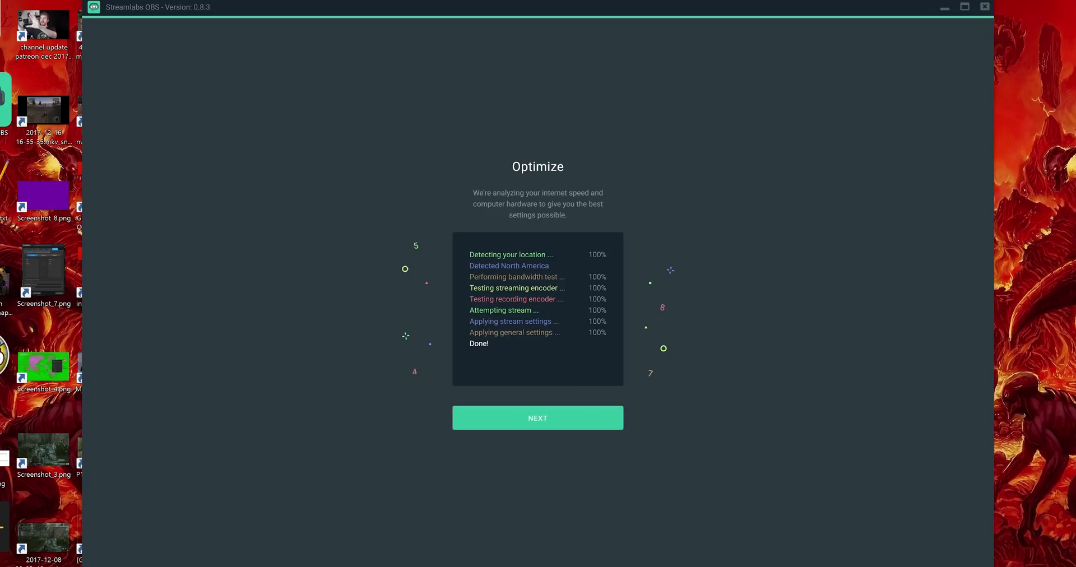
pyautogui.click(593, 425)
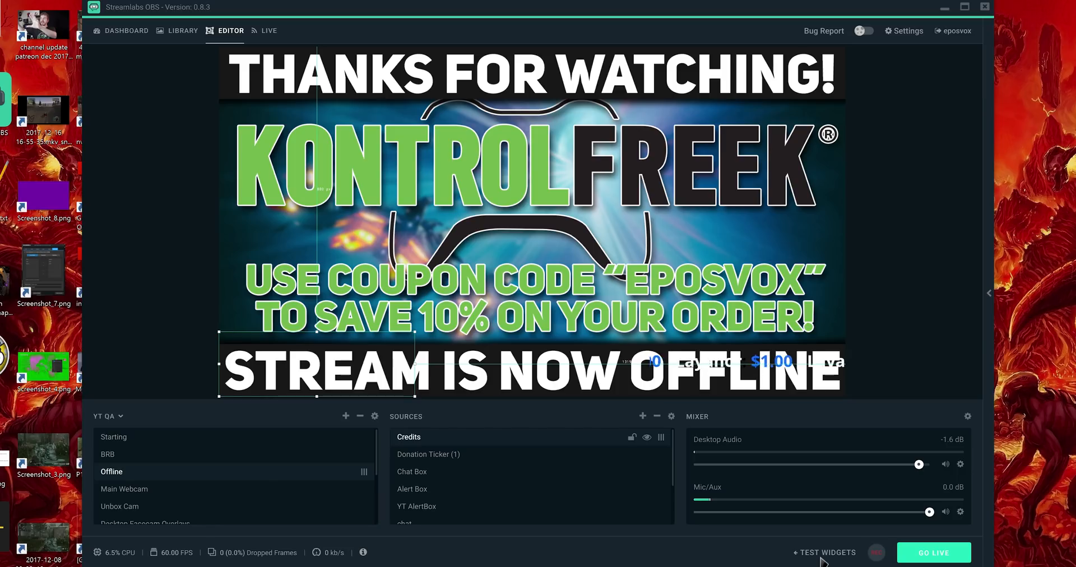
# Step: Fire a test Follow alert from Test Widgets, then switch to the Main Webcam scene
pyautogui.click(822, 555)
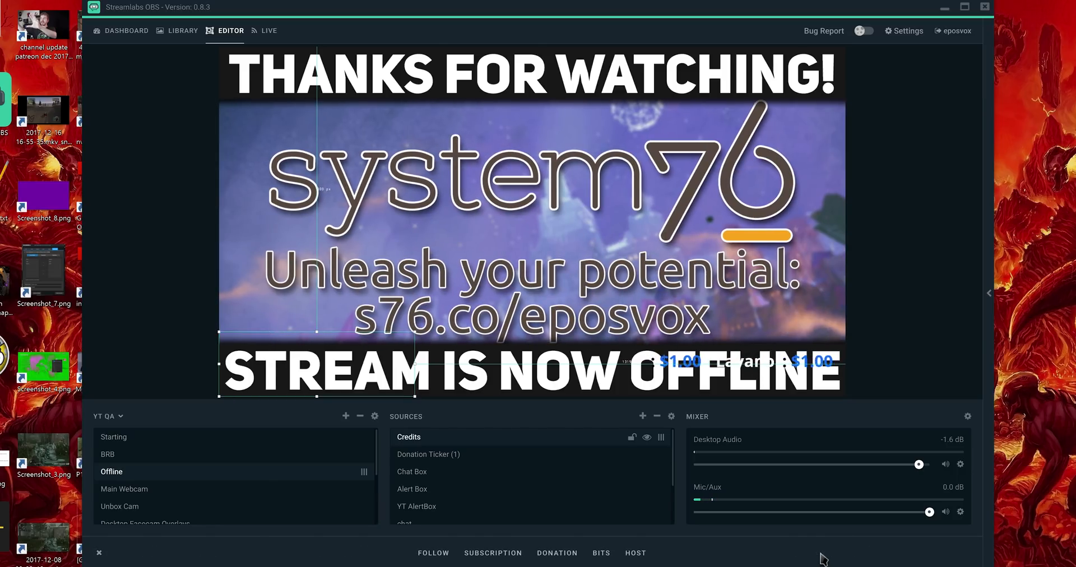
pyautogui.click(432, 554)
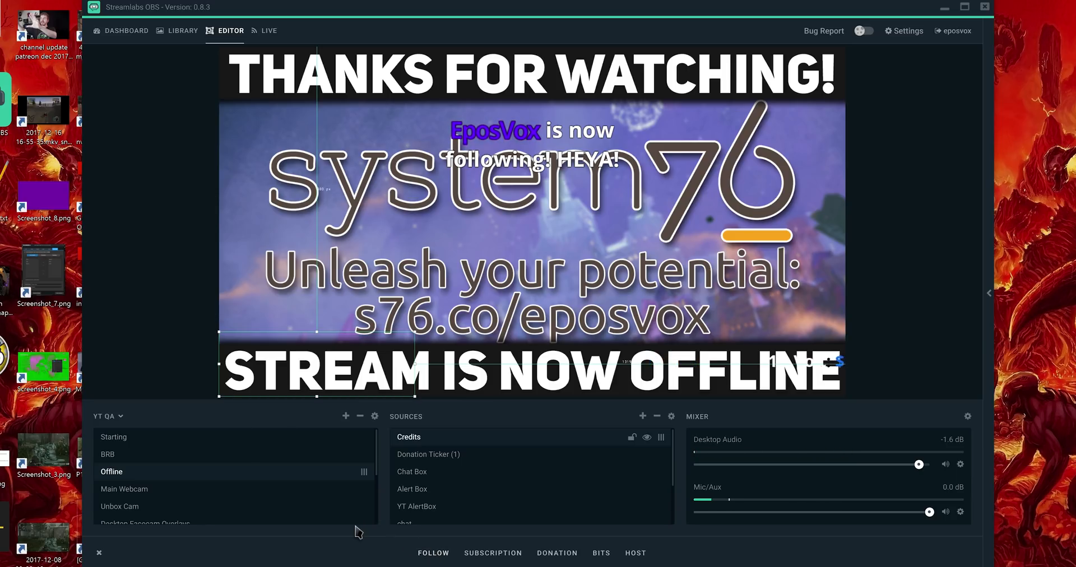
pyautogui.scroll(2, 237, 483)
pyautogui.scroll(-2, 234, 494)
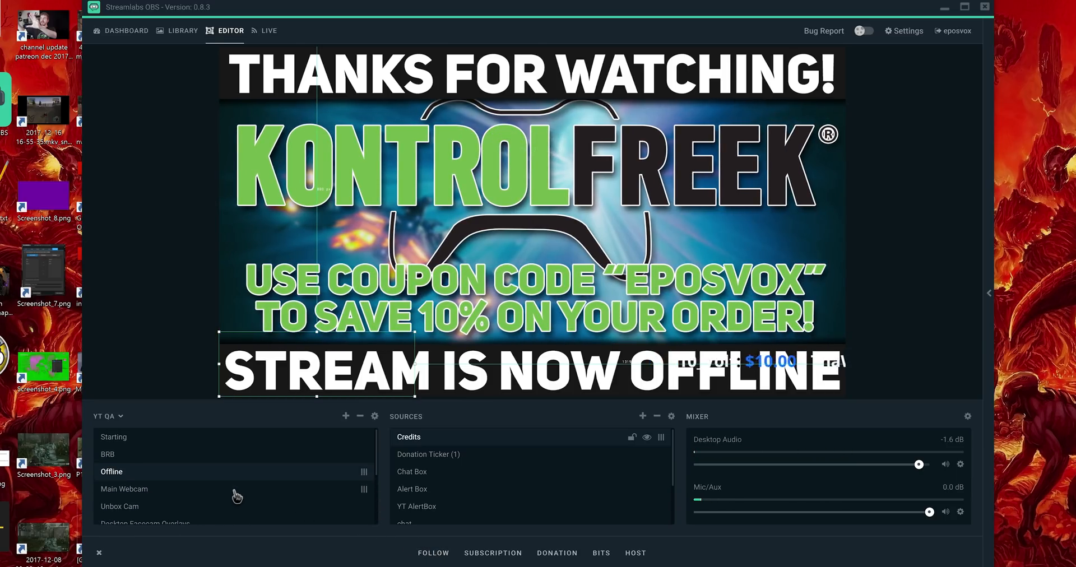
pyautogui.scroll(-2, 234, 495)
pyautogui.click(238, 433)
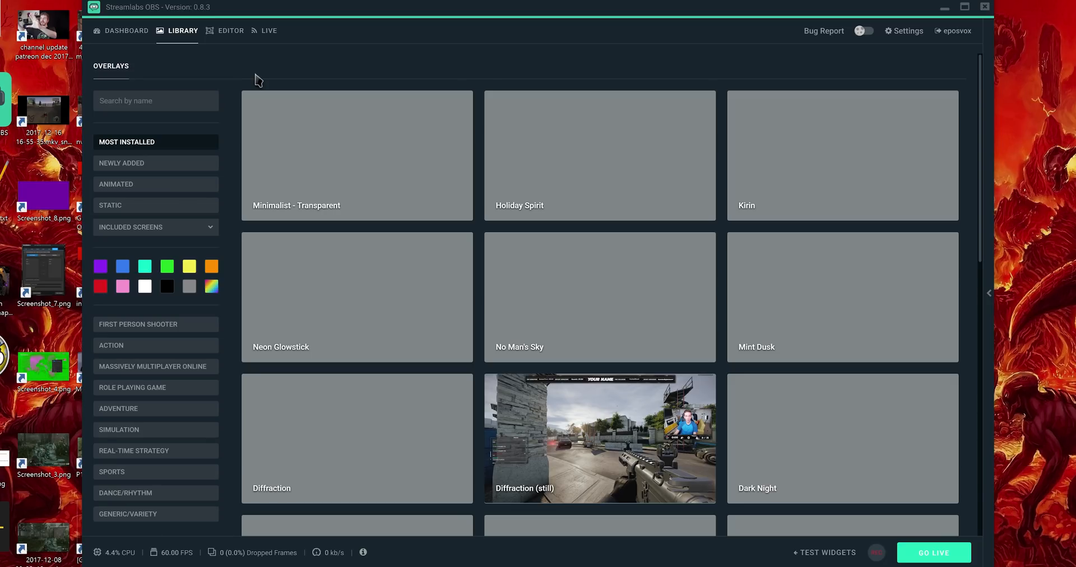
pyautogui.scroll(-3, 572, 227)
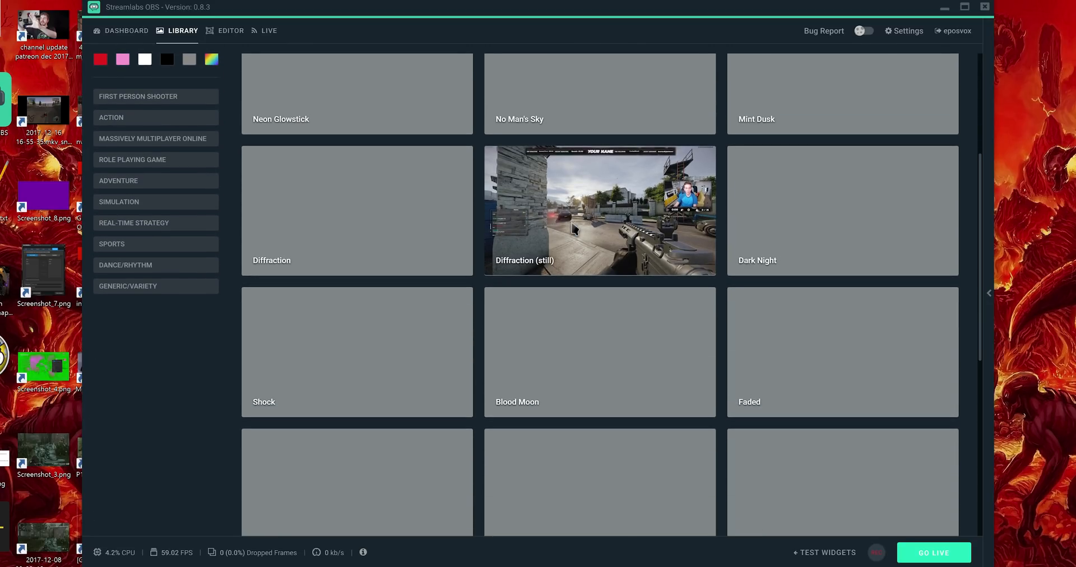
pyautogui.scroll(-3, 574, 240)
pyautogui.scroll(-3, 573, 242)
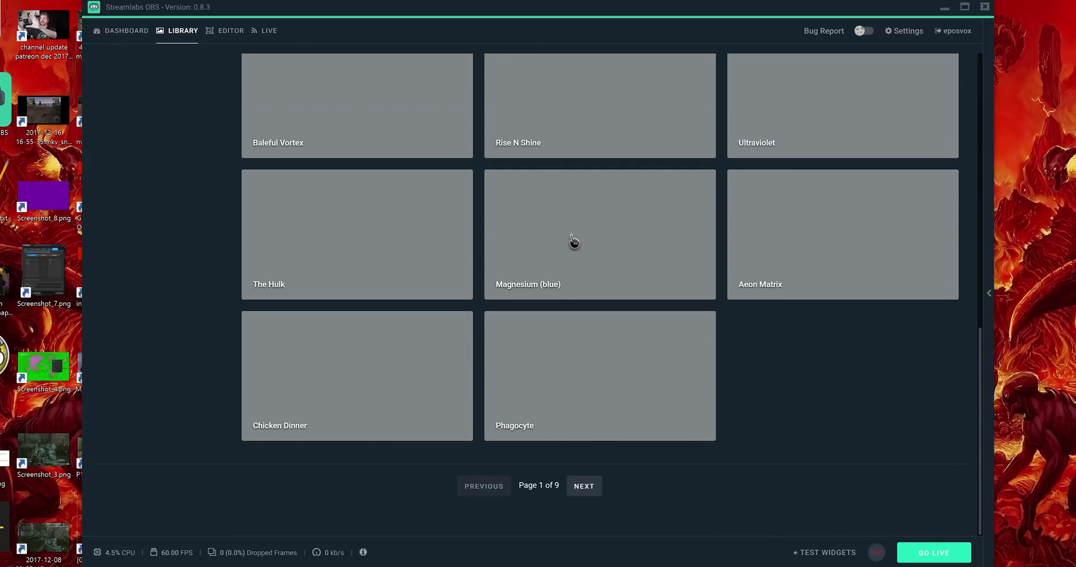
pyautogui.scroll(10, 572, 242)
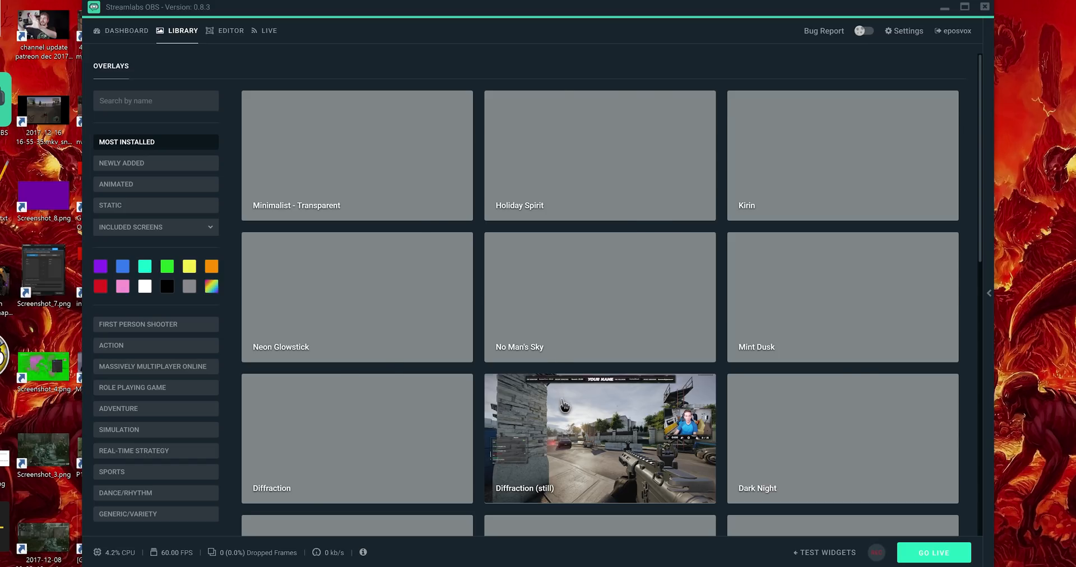
# Step: Preview the Diffraction (still) and Holiday Spirit overlays in the Library, then return to the editor
pyautogui.click(563, 408)
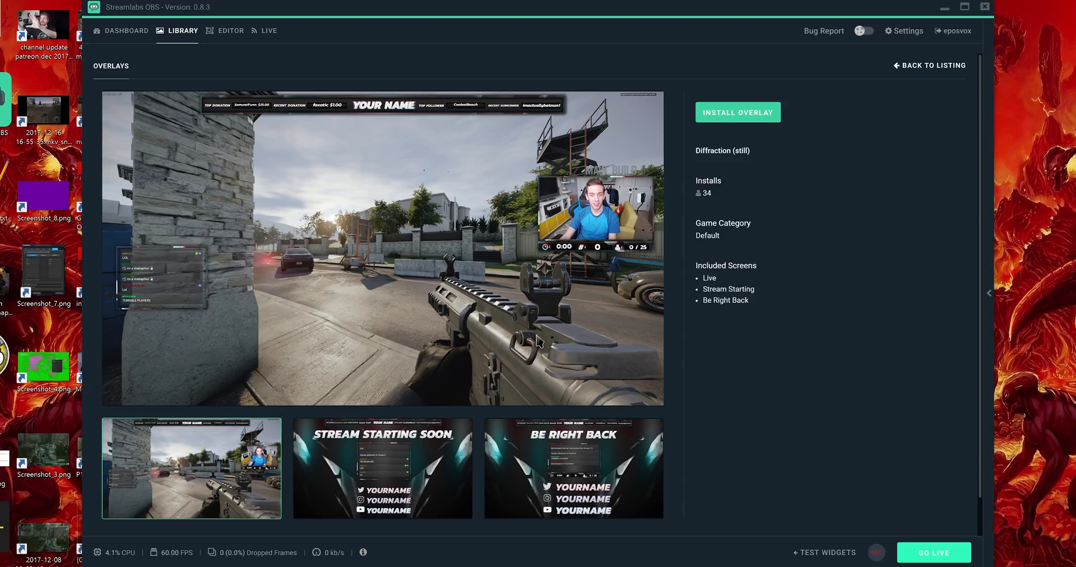
pyautogui.click(944, 75)
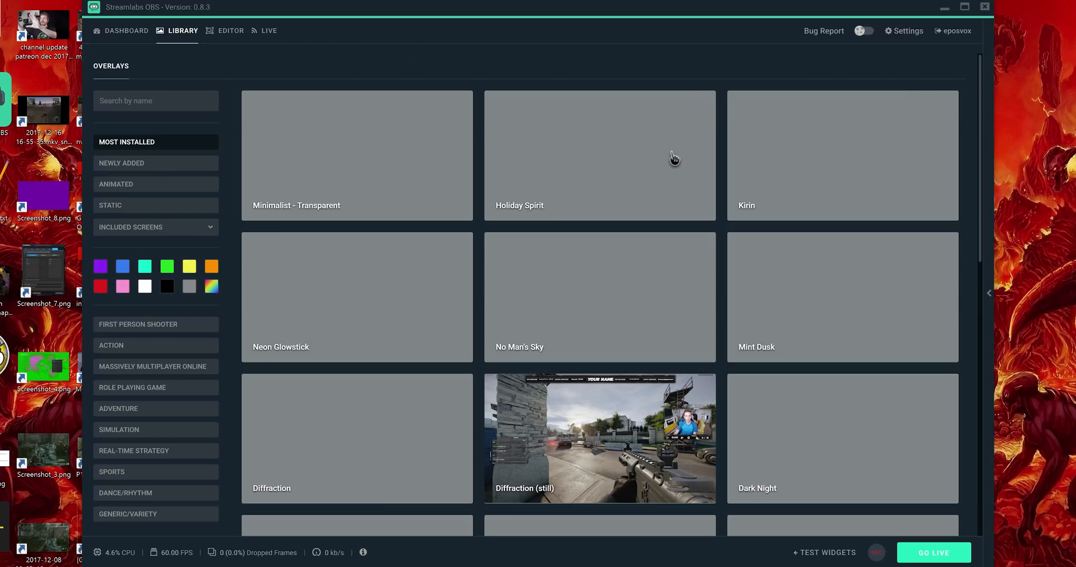
pyautogui.click(606, 156)
pyautogui.click(225, 30)
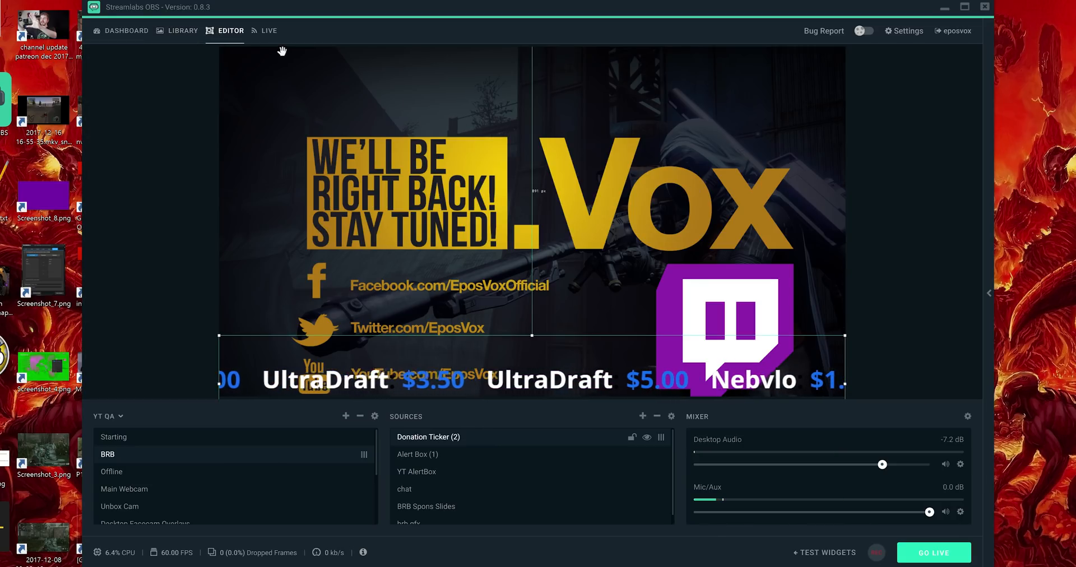
# Step: Check the scene collections in the Live view, keep YT QA, and bring up Settings
pyautogui.click(269, 30)
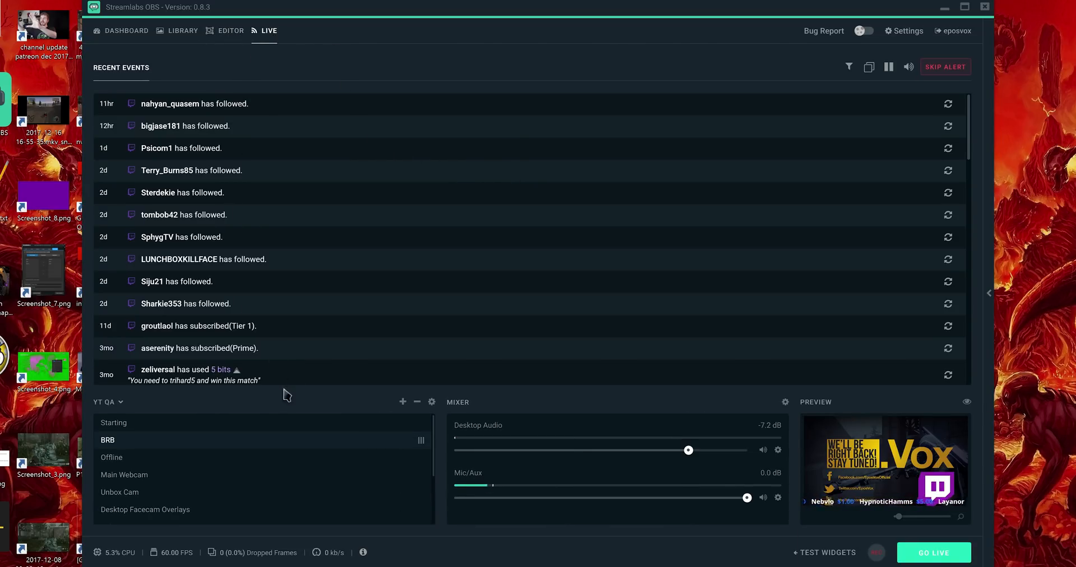
pyautogui.click(123, 403)
pyautogui.scroll(-3, 149, 456)
pyautogui.scroll(-5, 160, 471)
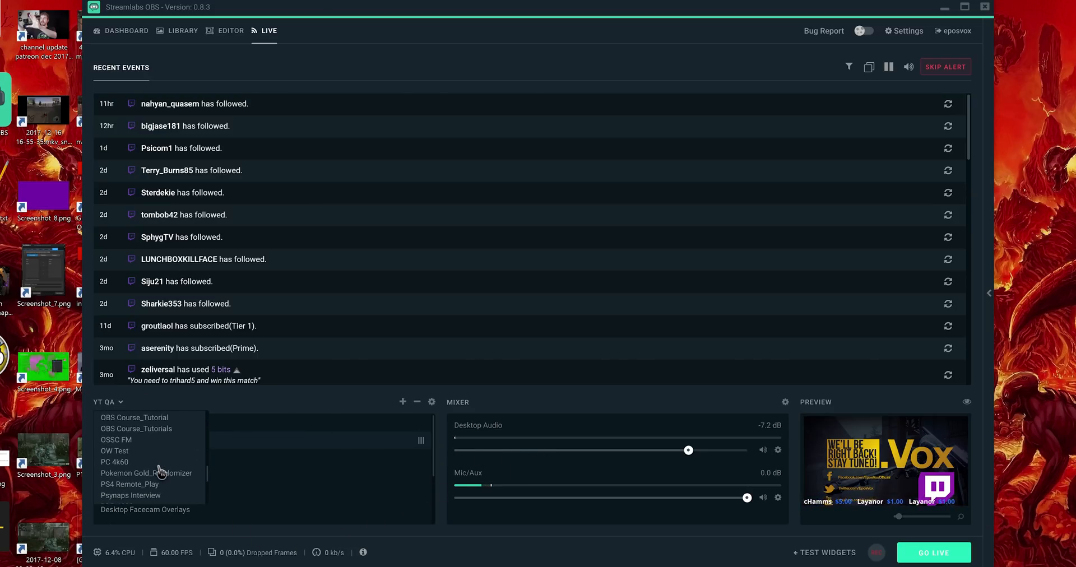
pyautogui.scroll(-5, 150, 480)
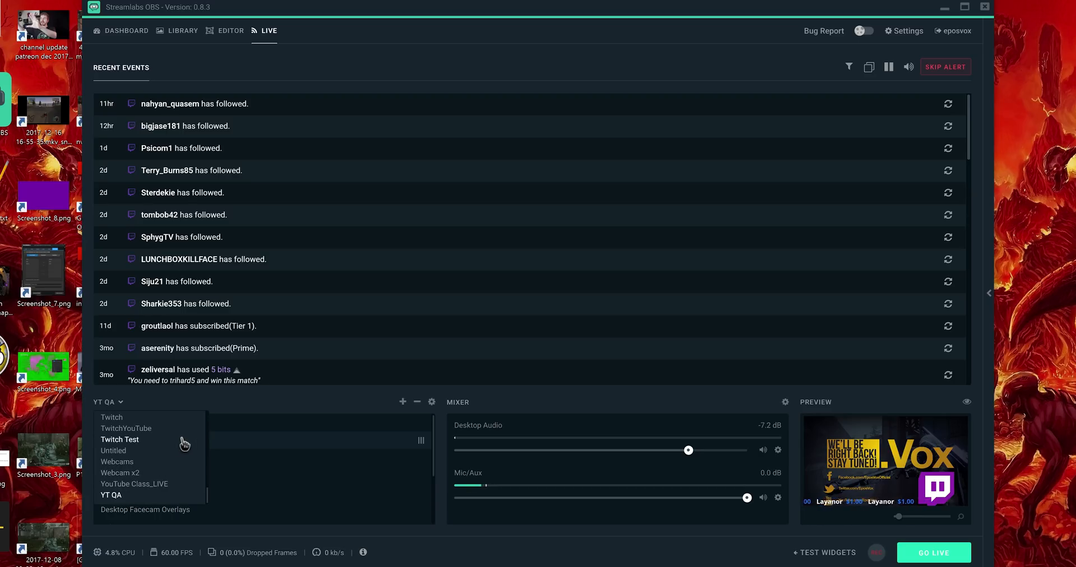
pyautogui.click(280, 408)
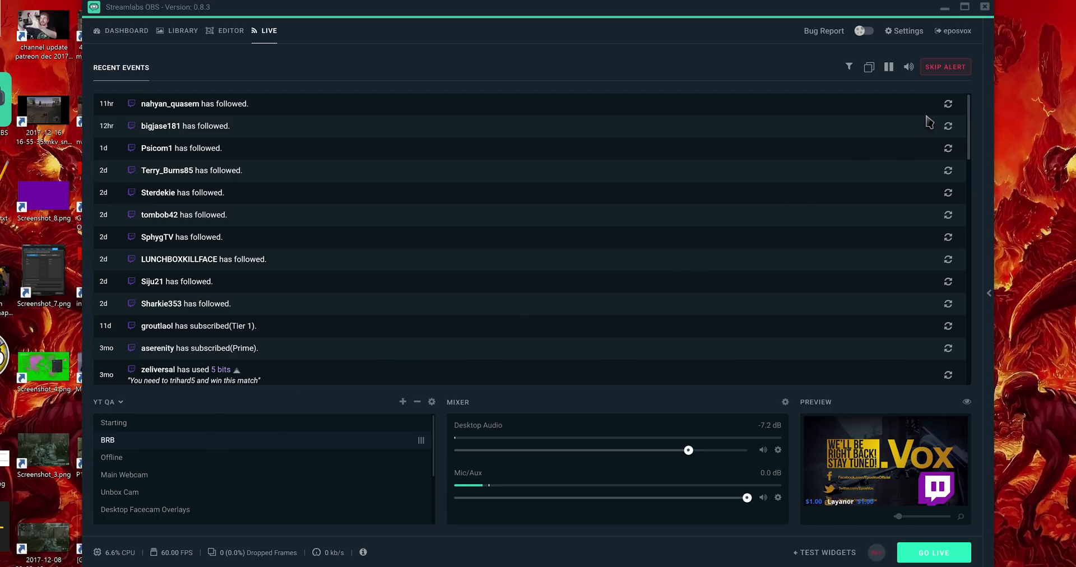
pyautogui.click(905, 34)
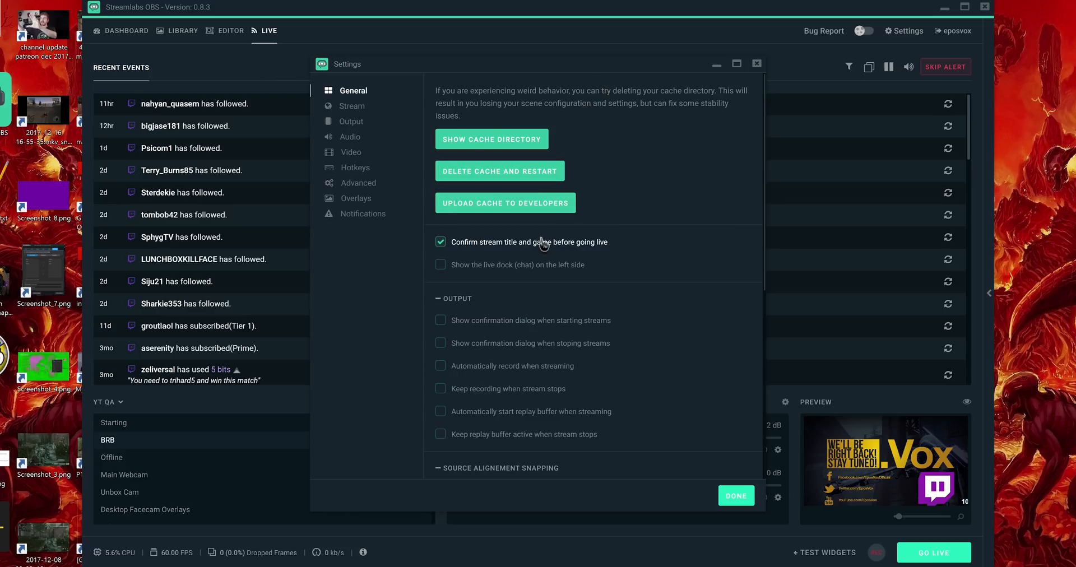
# Step: Enable the live chat dock on the left side, apply it, and reopen the General settings
pyautogui.click(531, 272)
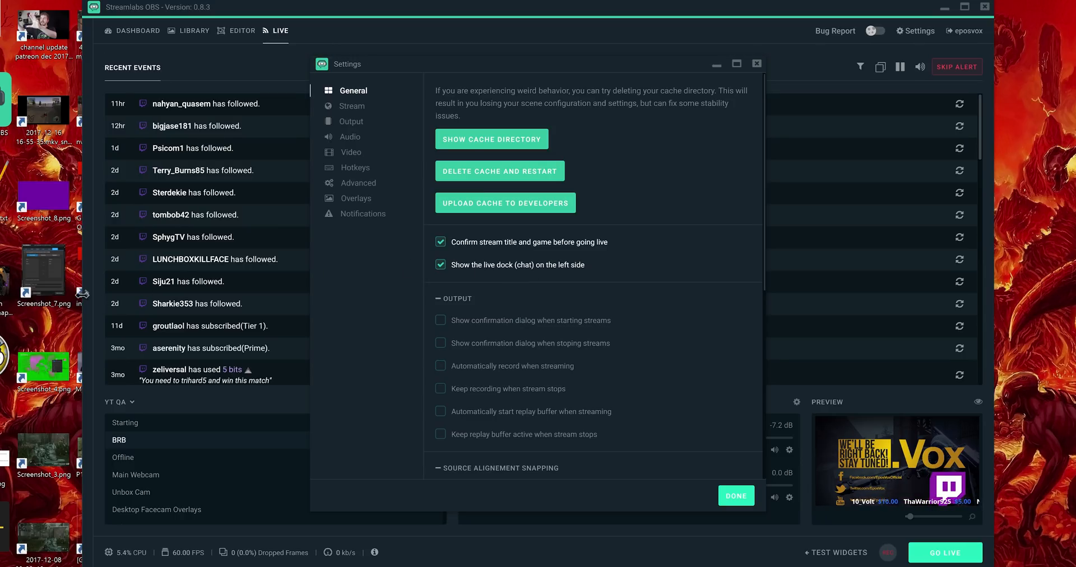
pyautogui.click(90, 300)
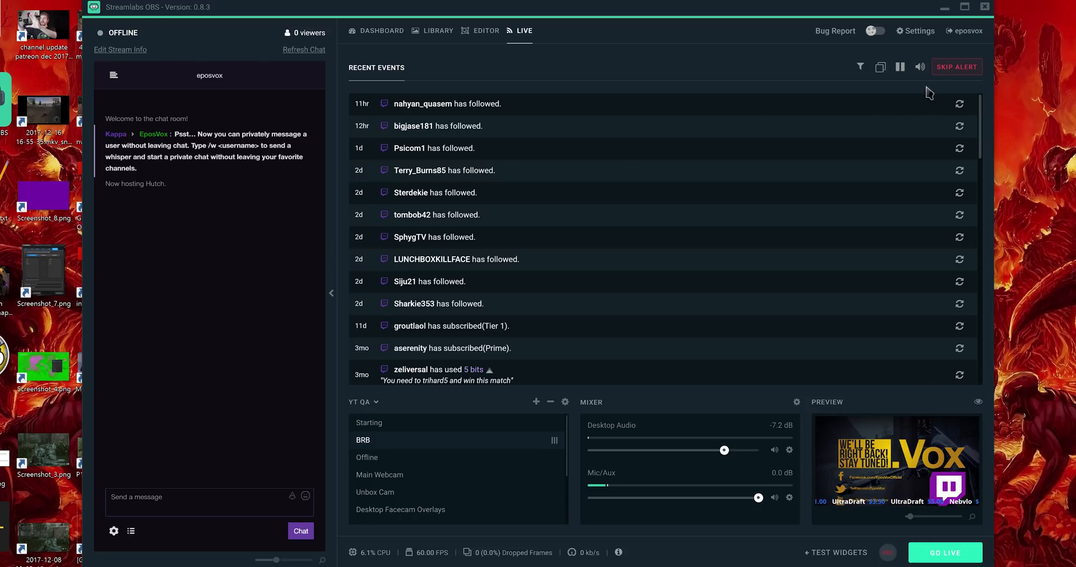
pyautogui.click(915, 36)
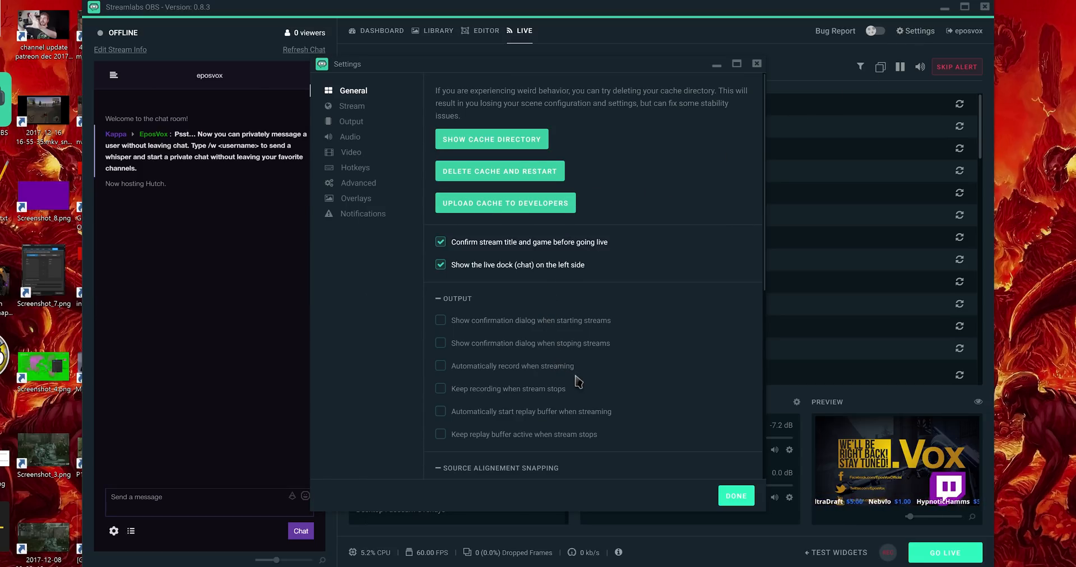
pyautogui.scroll(-1, 577, 381)
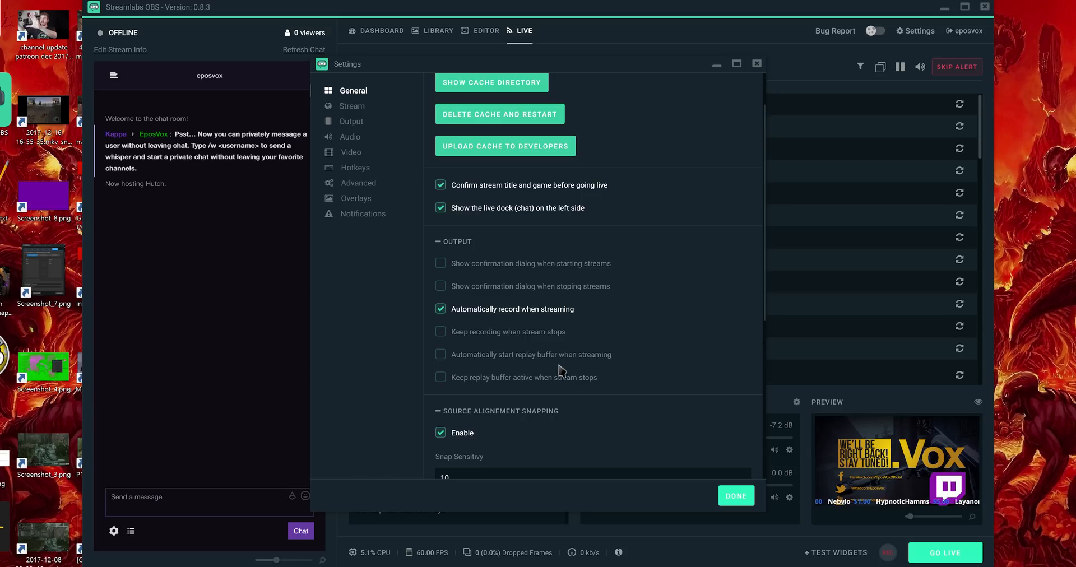
pyautogui.scroll(-3, 560, 371)
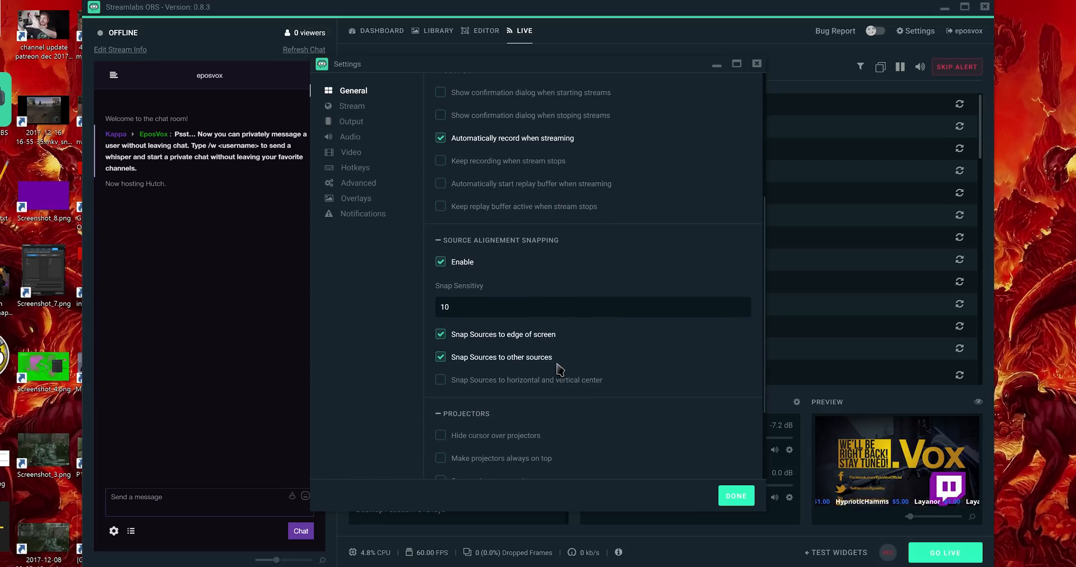
pyautogui.scroll(-2, 559, 369)
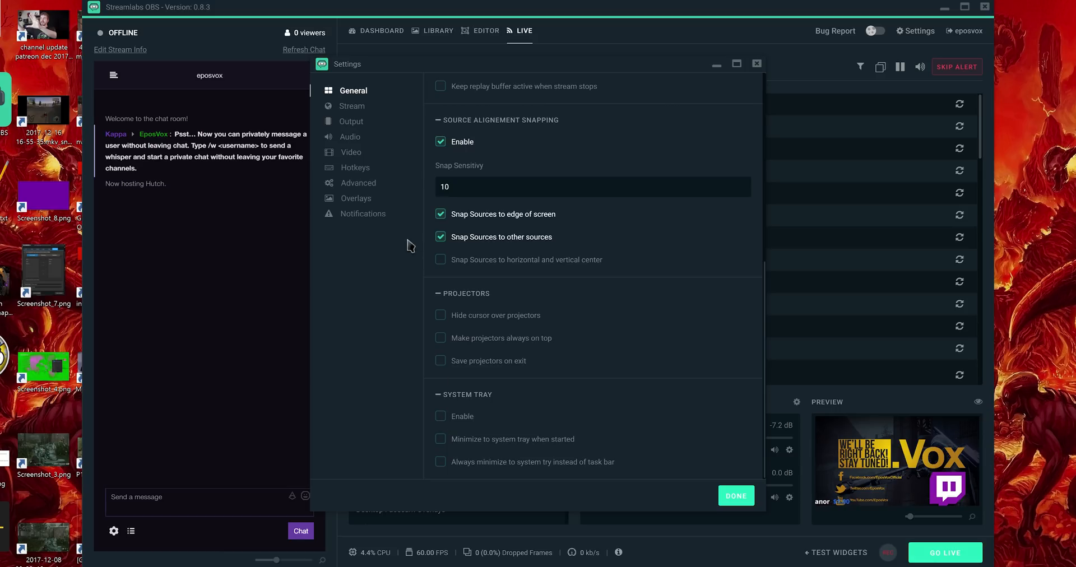
# Step: Review the Stream page, then the Output page with streaming and recording options
pyautogui.click(361, 106)
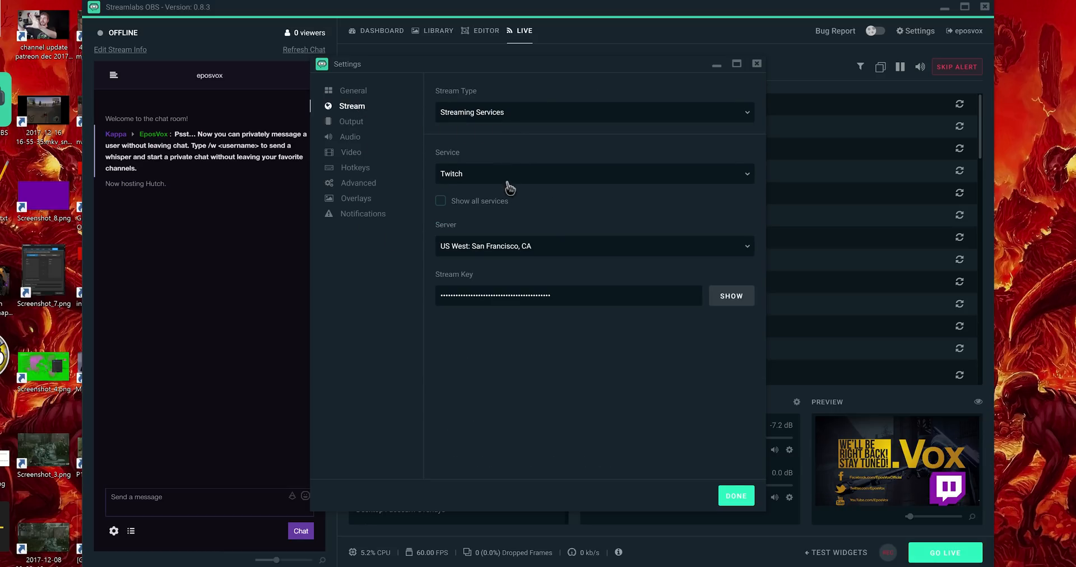
pyautogui.click(358, 126)
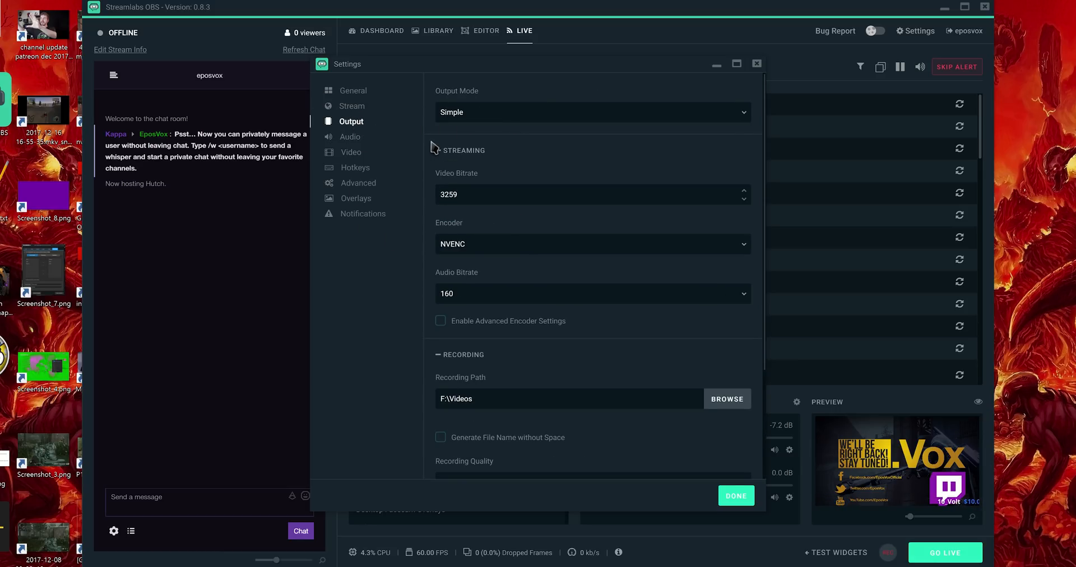